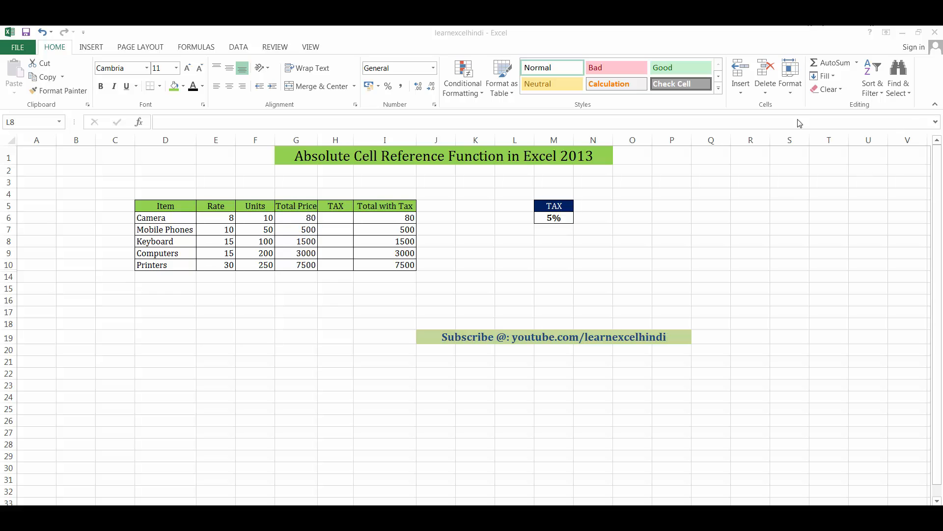
Enter the formula =G6*M6 in H6 to calculate the Camera's tax from its total price and the tax rate
left_click(551, 216)
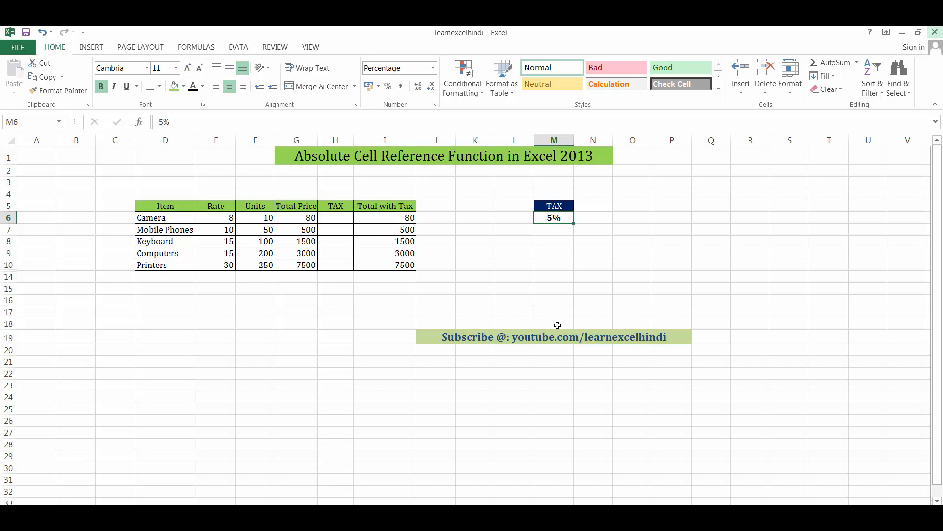
left_click(341, 215)
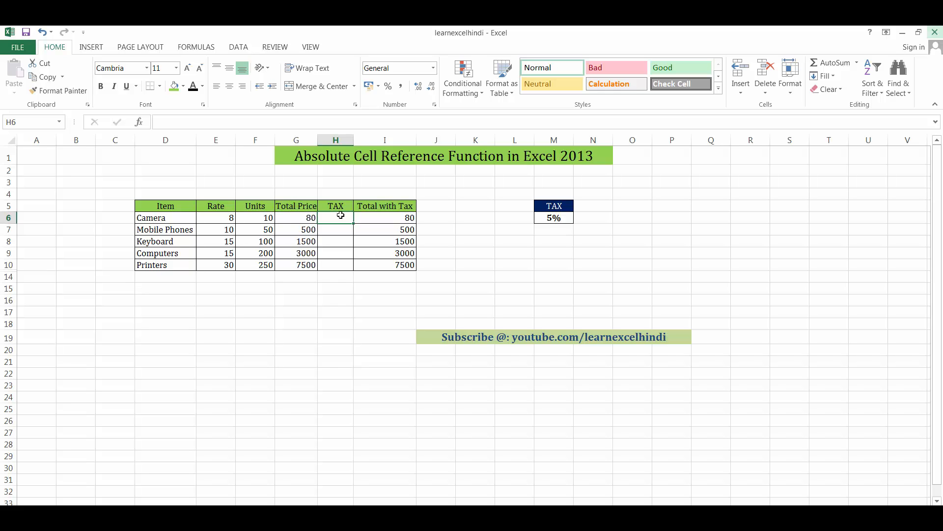
type("=")
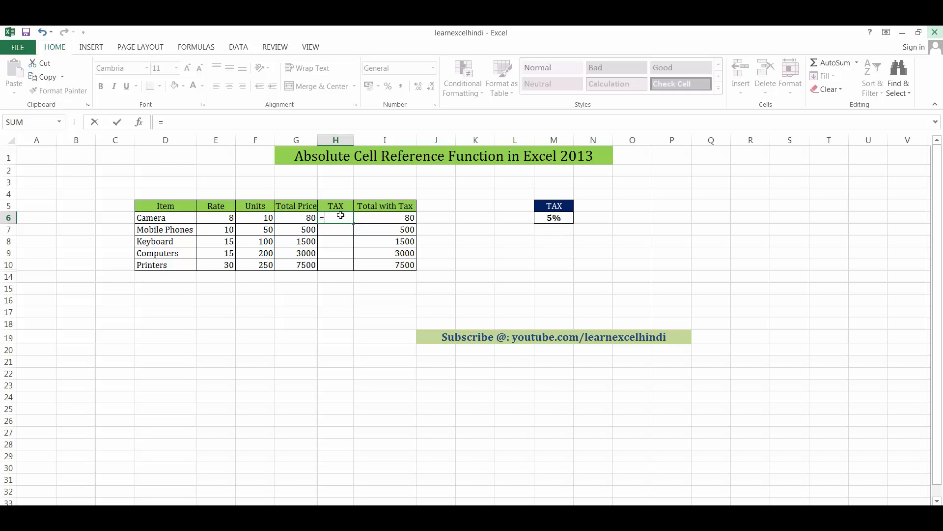
left_click(306, 217)
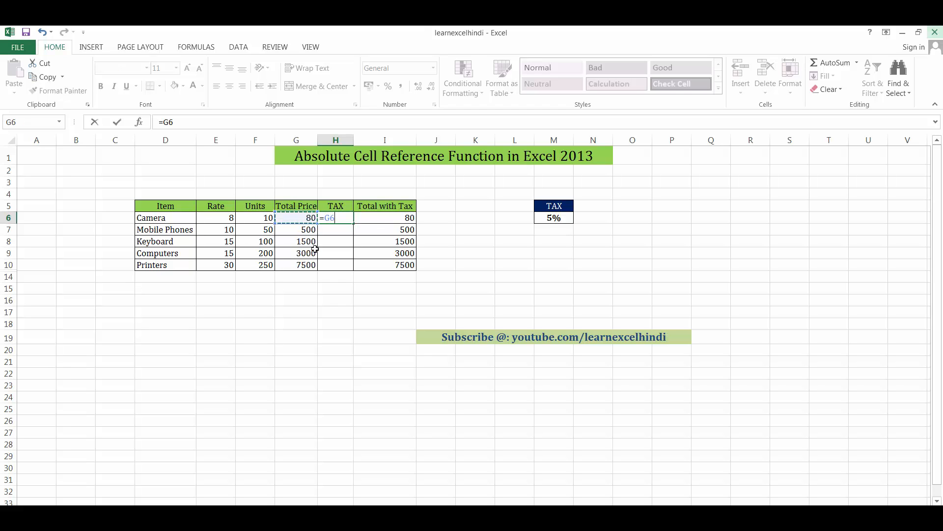
type("*")
left_click(560, 219)
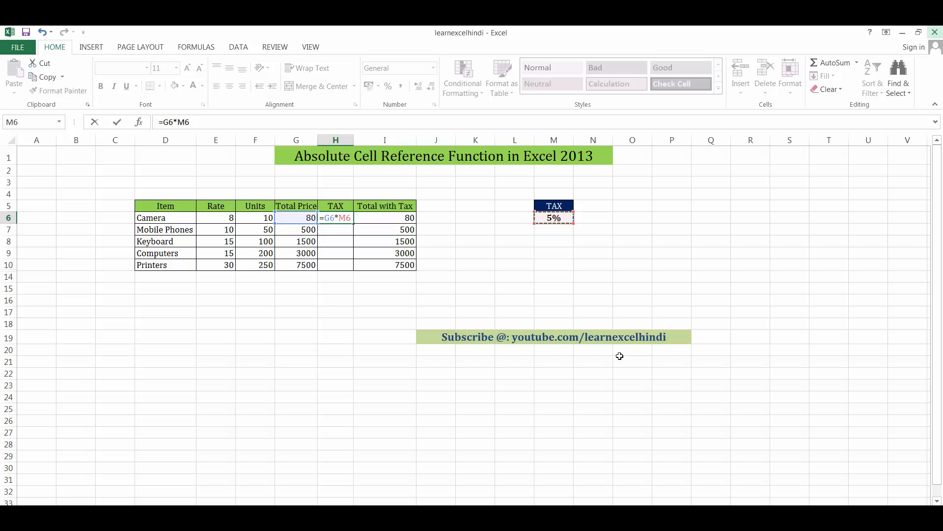
key("Return")
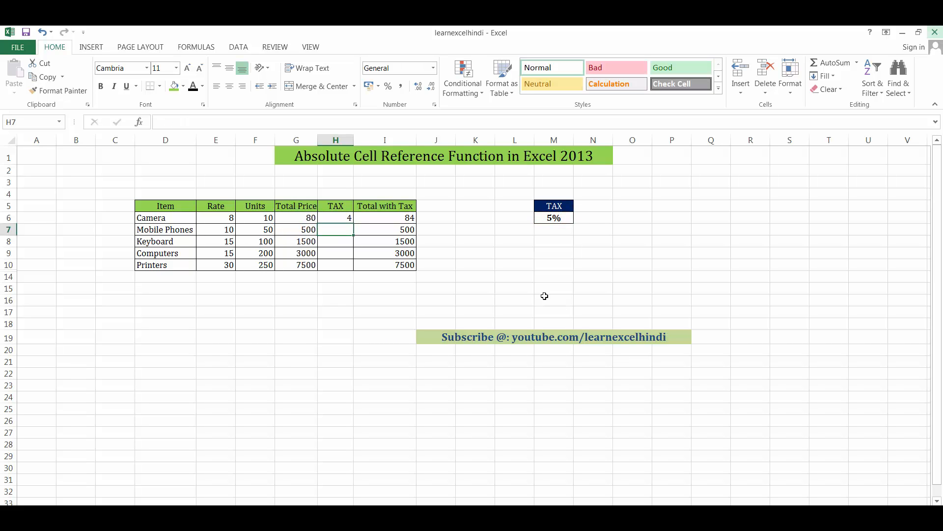
Fill the relative tax formula from H6 down to H10 and inspect the cell references in the copied formulas
left_click(344, 220)
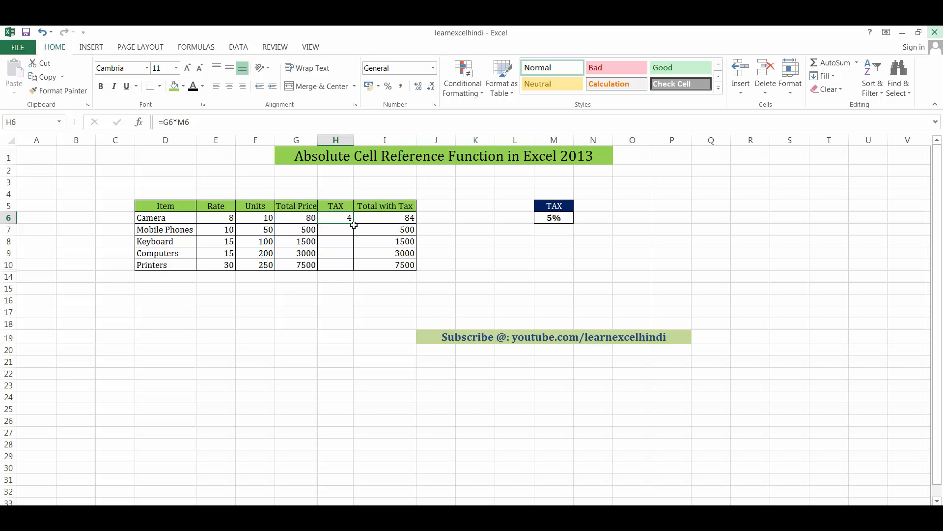
left_click_drag(353, 224, 347, 266)
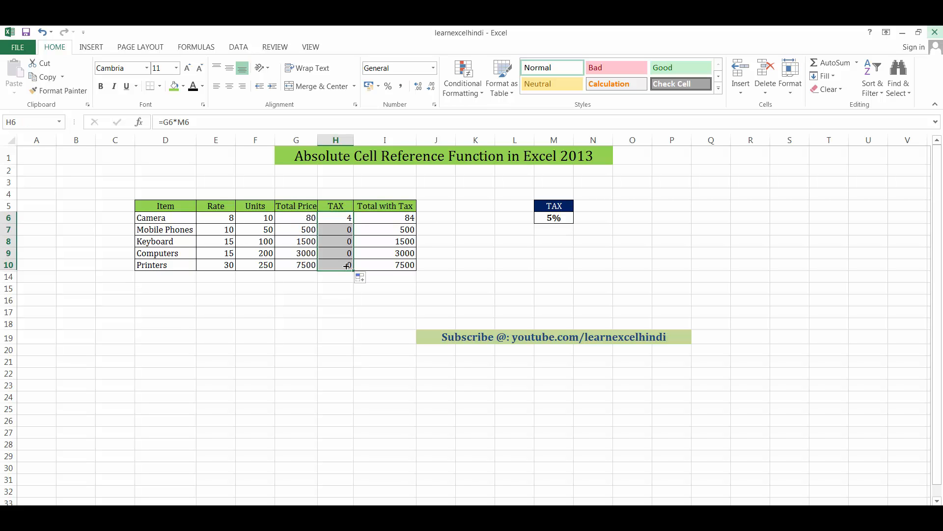
left_click(341, 229)
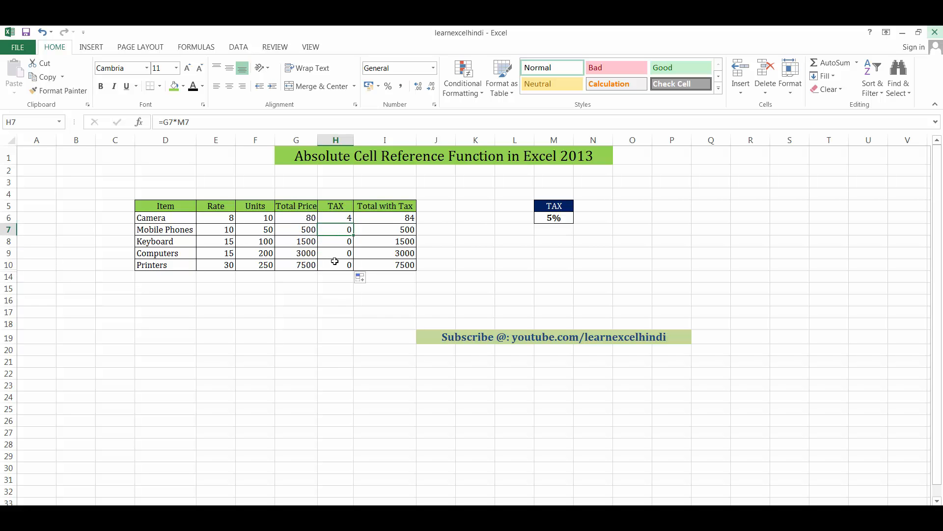
double_click(349, 230)
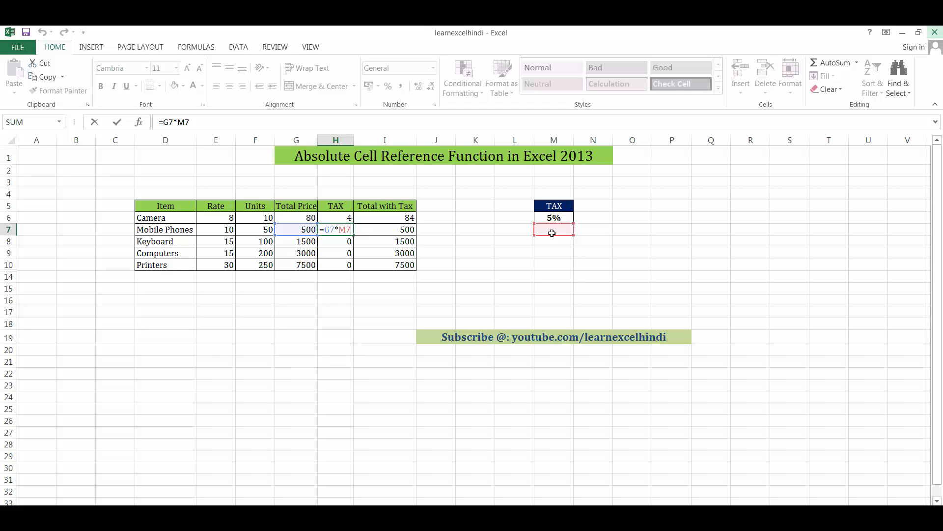
key("Return")
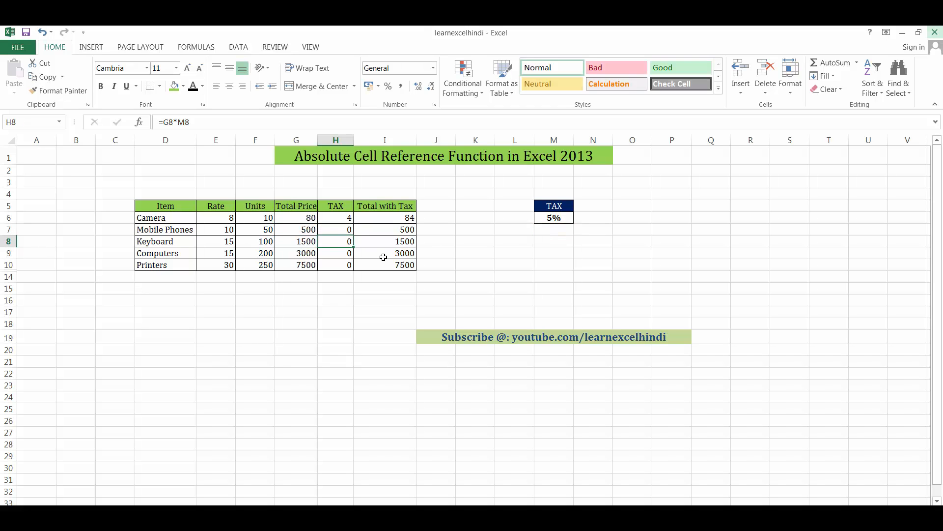
left_click_drag(344, 233, 345, 264)
left_click(345, 265)
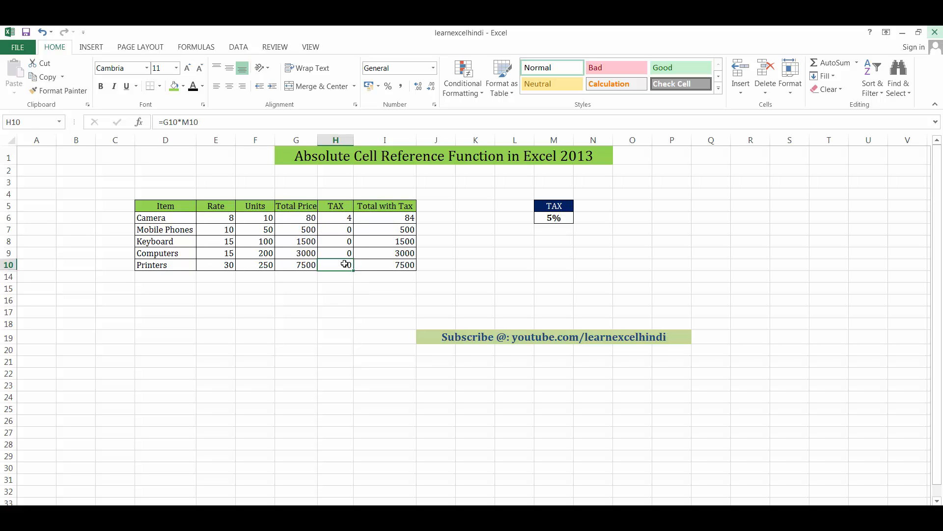
left_click(343, 231)
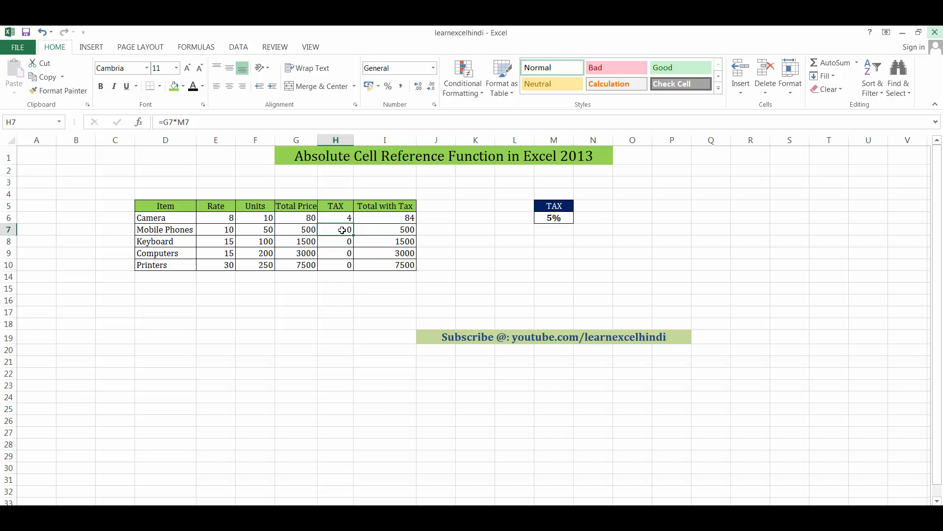
Make the tax rate reference in H6 absolute so the formula reads =G6*$M$6, and fill it down to H10
left_click(341, 218)
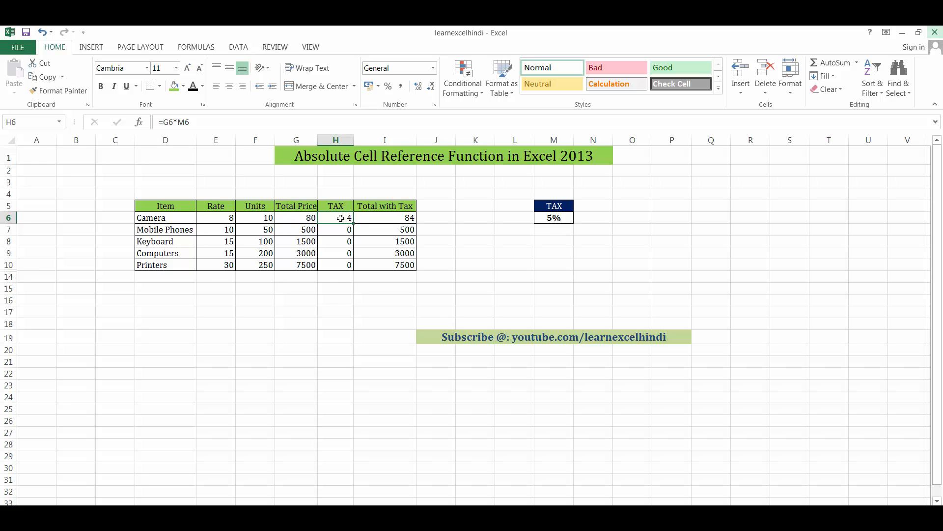
left_click_drag(179, 123, 186, 124)
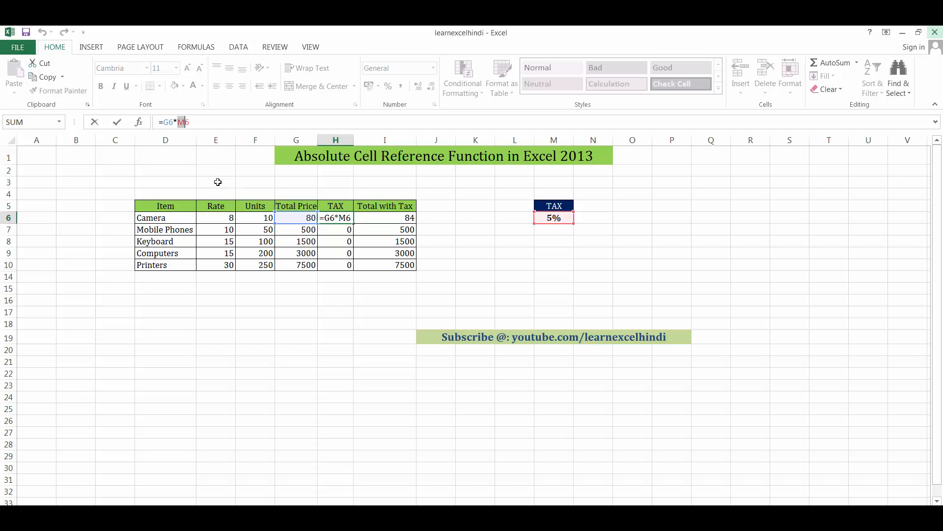
key("F4")
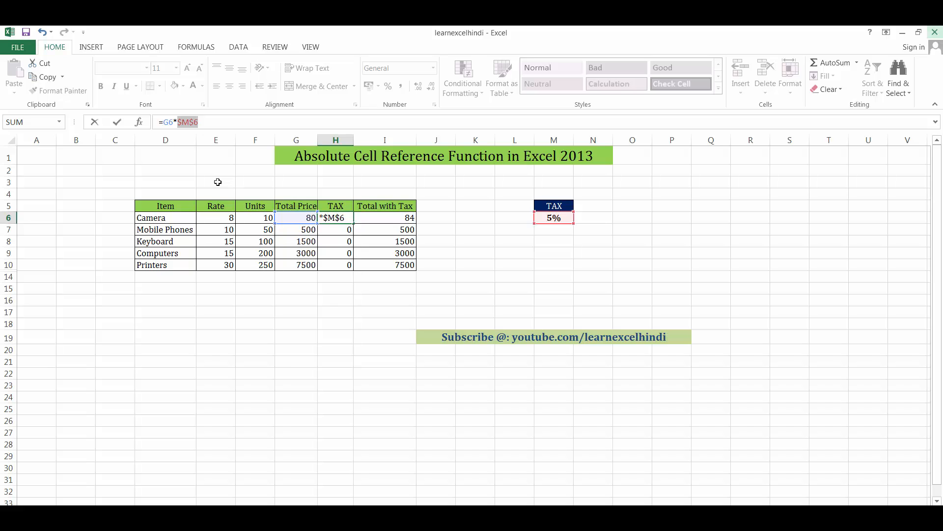
key("Return")
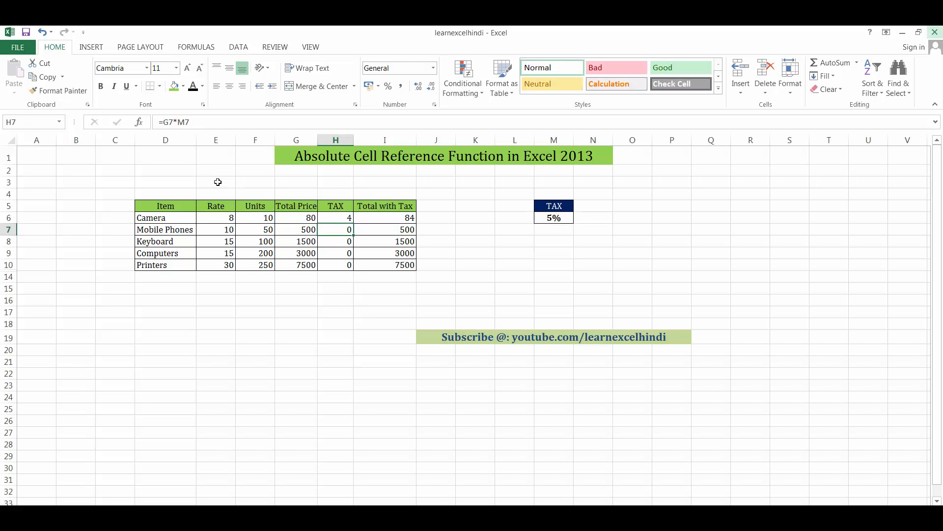
left_click(342, 217)
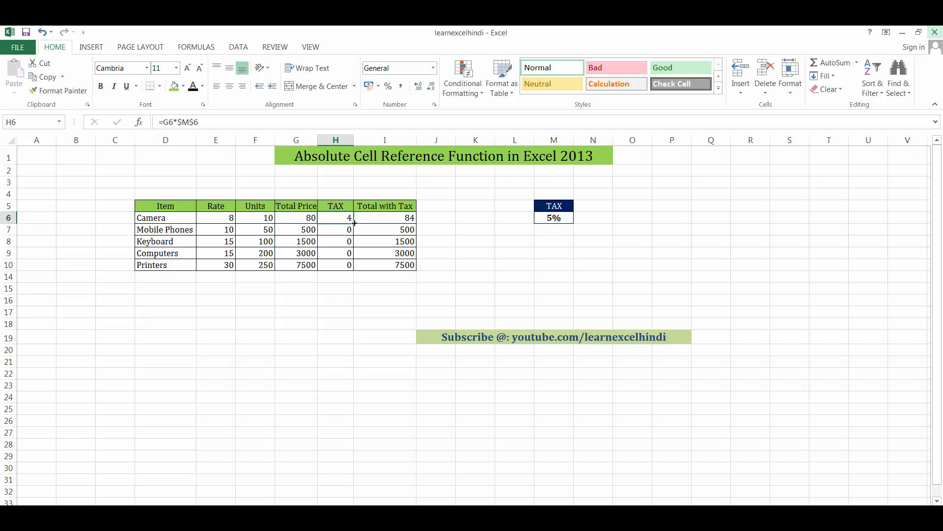
left_click_drag(355, 223, 350, 269)
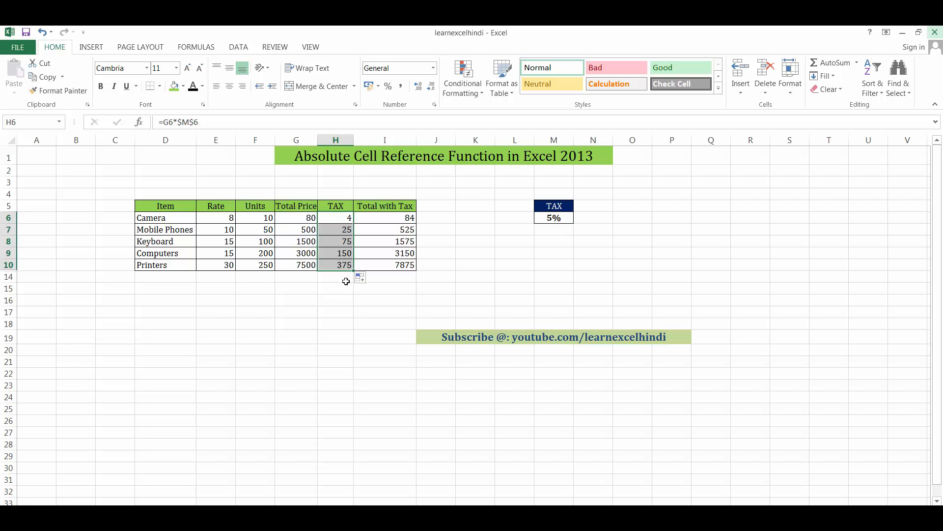
Examine the tax formulas in H6 through H10, comparing their total price references with the tax rate reference
left_click(339, 232)
left_click(342, 241)
left_click(343, 253)
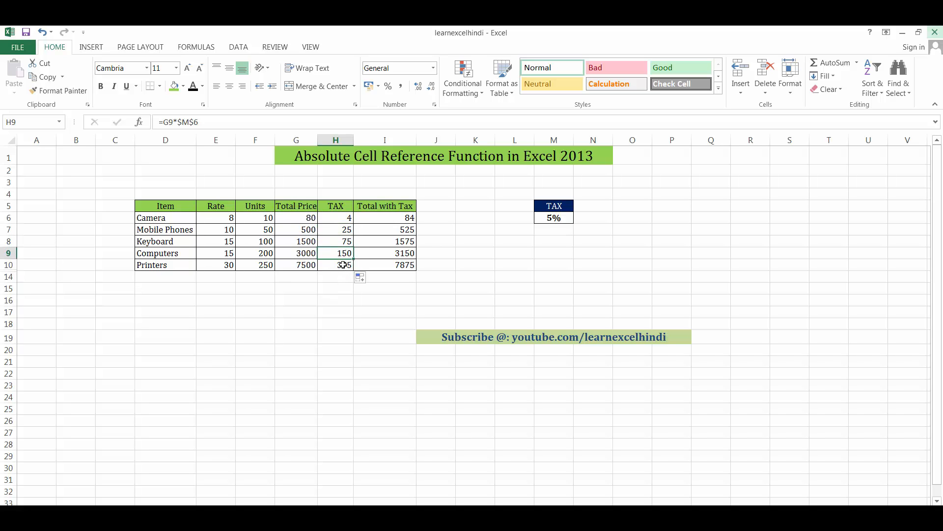
left_click(344, 265)
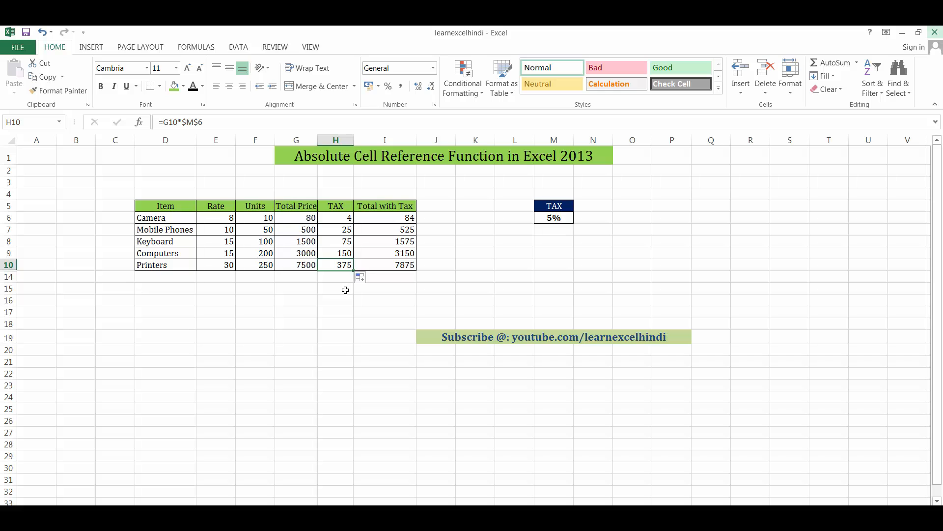
left_click(334, 216)
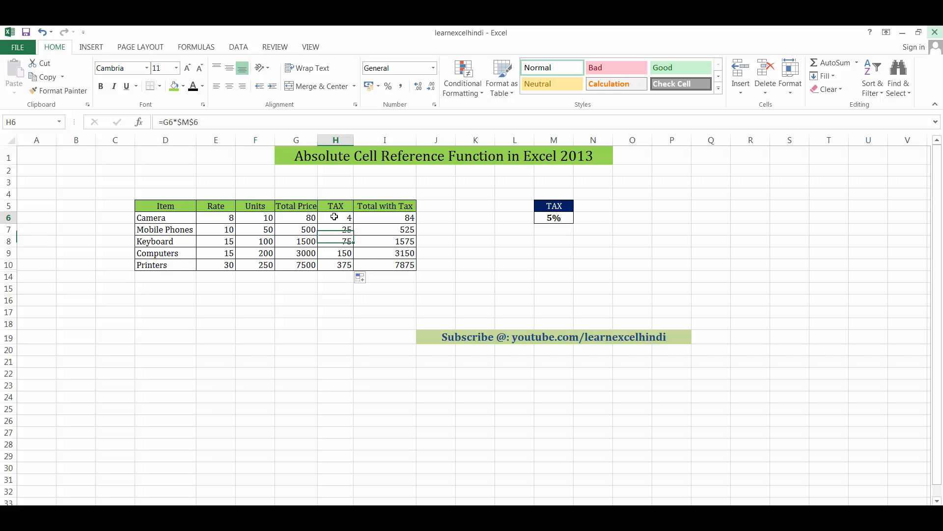
left_click(342, 229)
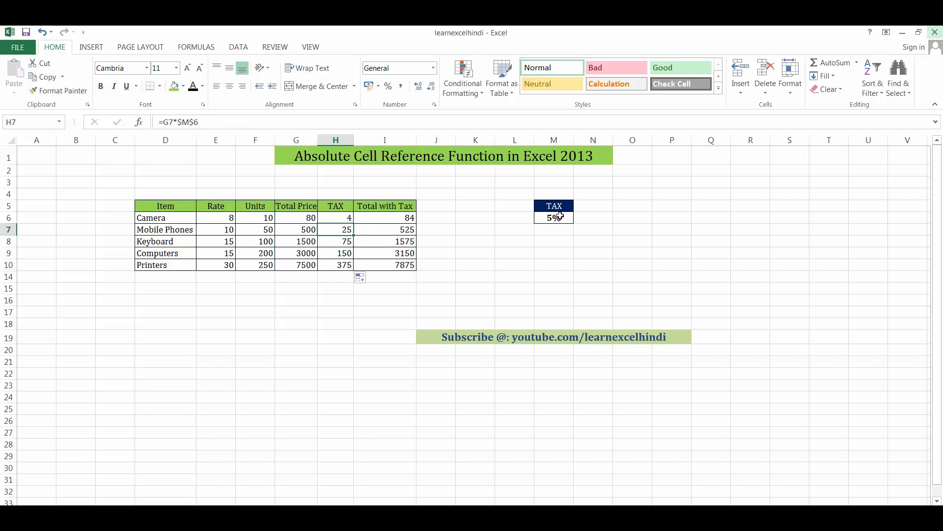
left_click(343, 242)
left_click(343, 253)
left_click(341, 266)
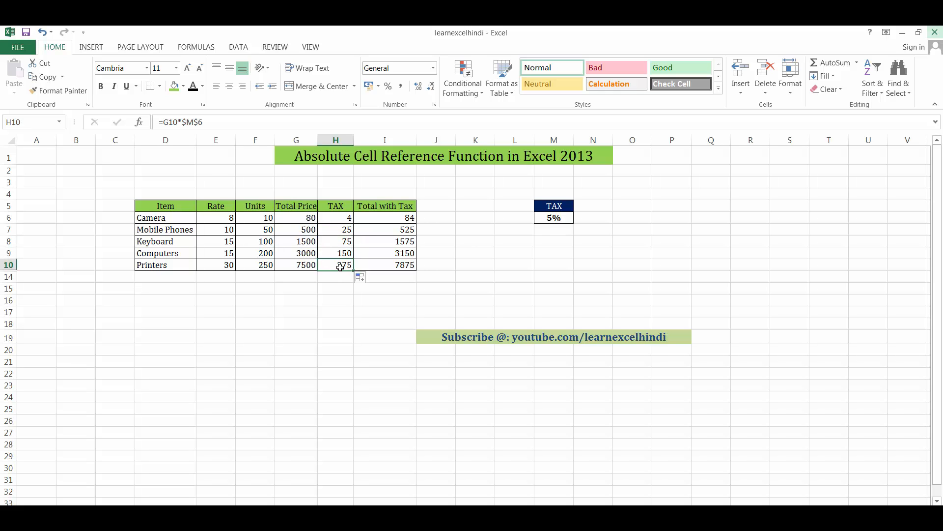